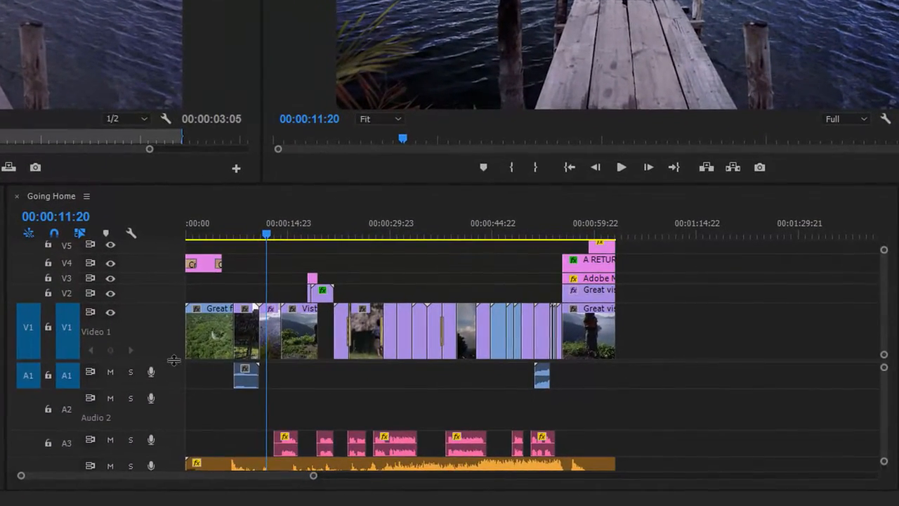
# - Increase the height of the Audio 4 music track and check the timeline display options without changing any
pyautogui.moveTo(174, 359); pyautogui.dragTo(169, 319)
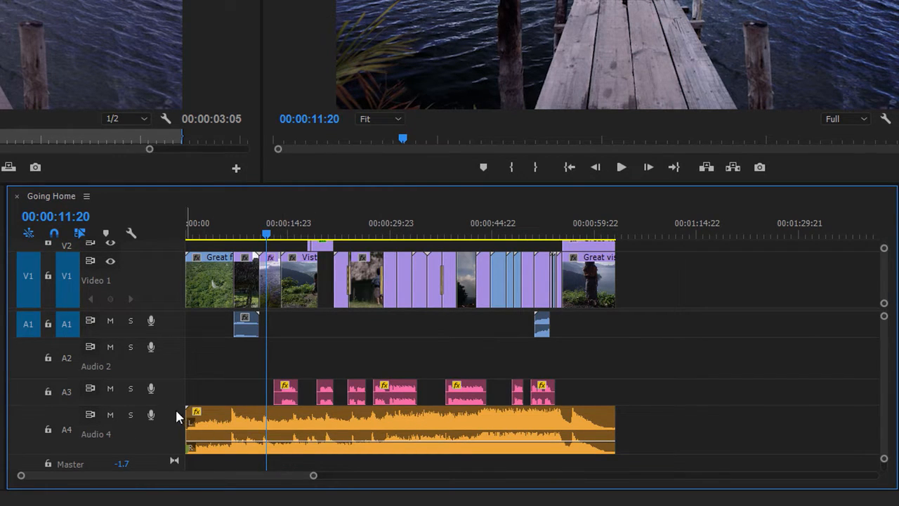
pyautogui.moveTo(172, 455); pyautogui.dragTo(172, 465)
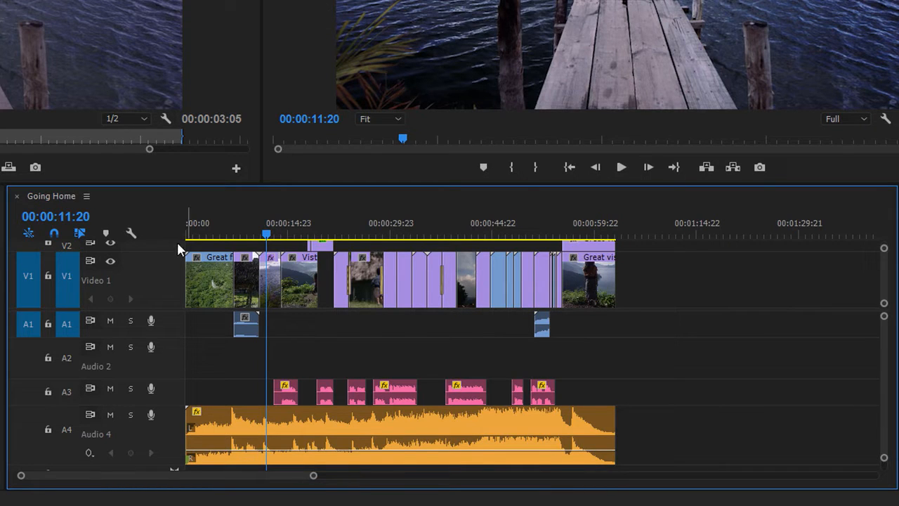
pyautogui.click(130, 233)
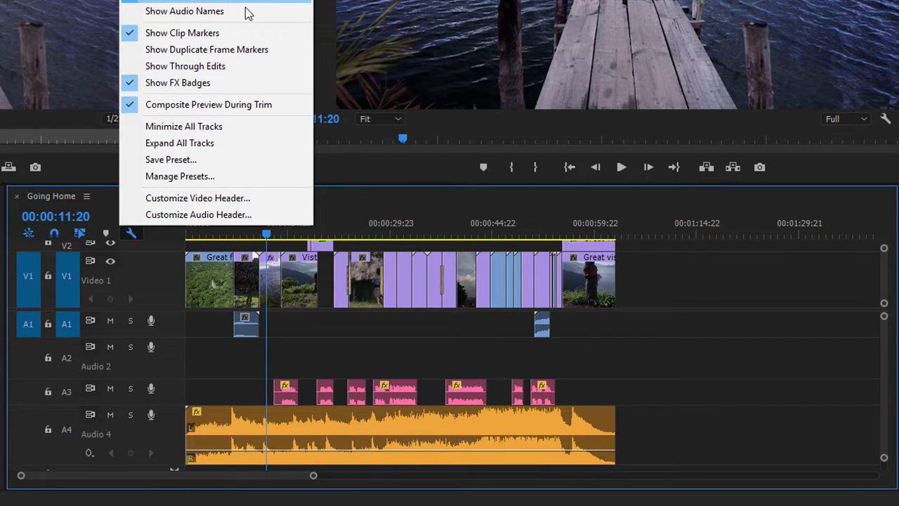
pyautogui.click(267, 234)
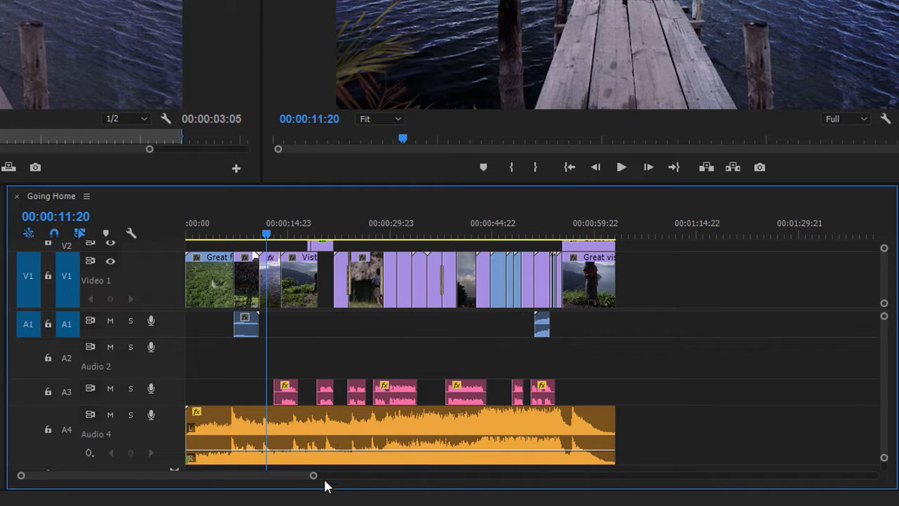
# - Add four volume keyframes with the Pen tool on the Audio 4 music clip, two before the first voice clip and two around its end
pyautogui.moveTo(313, 476); pyautogui.dragTo(273, 483)
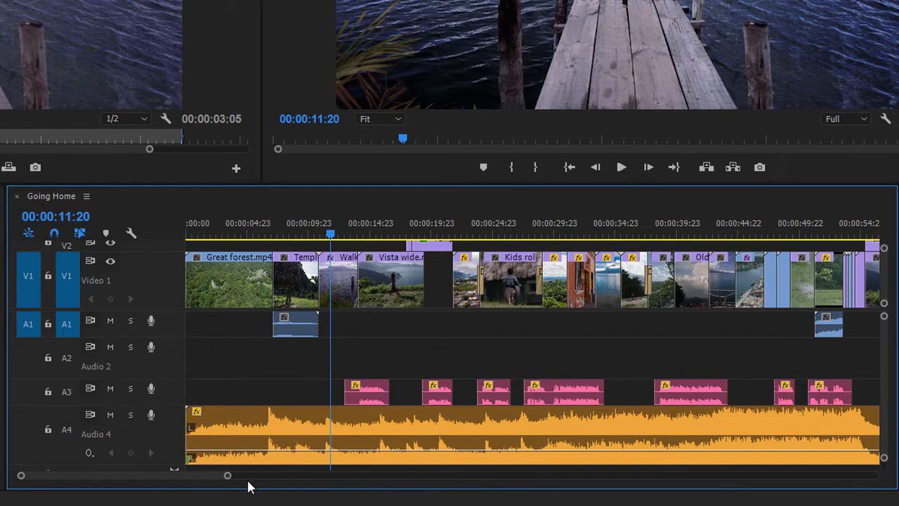
pyautogui.click(2, 351)
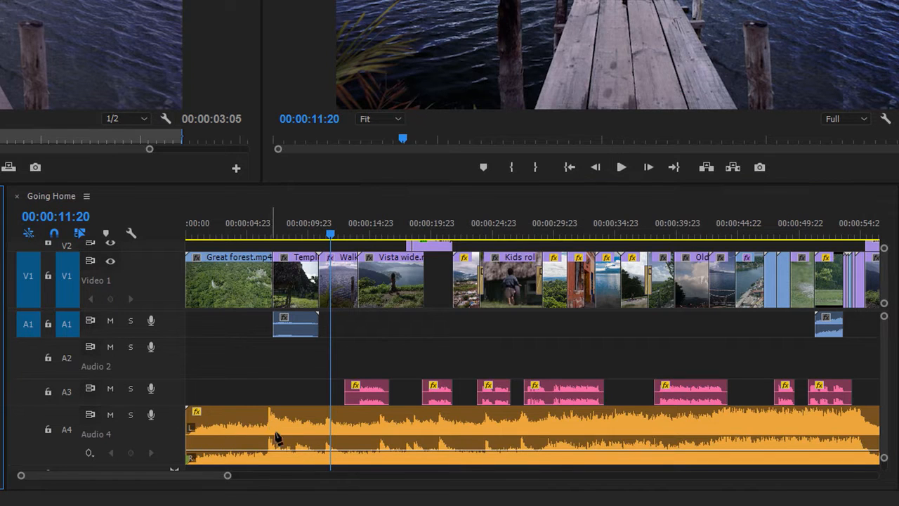
pyautogui.click(330, 451)
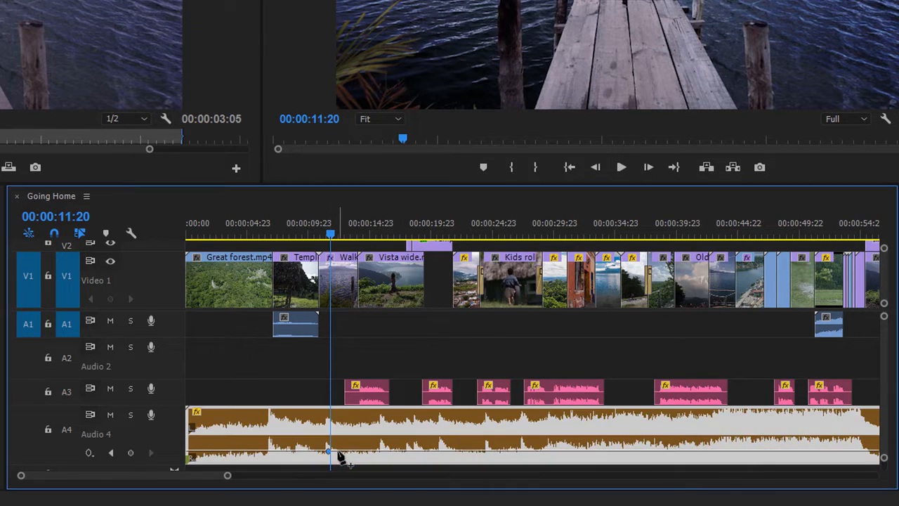
pyautogui.click(338, 451)
pyautogui.click(386, 450)
pyautogui.click(399, 451)
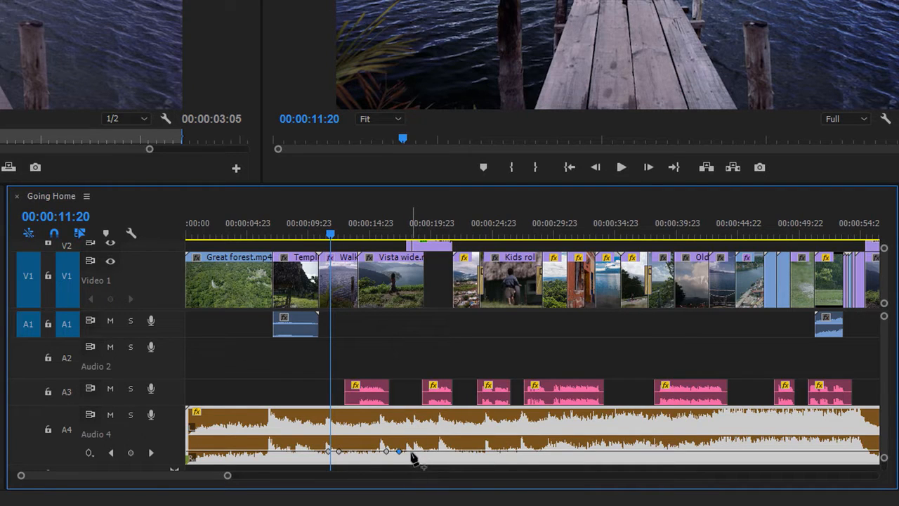
# - Add four more volume keyframes on the music clip, two just before the second voice clip and two around its end
pyautogui.click(410, 451)
pyautogui.click(418, 451)
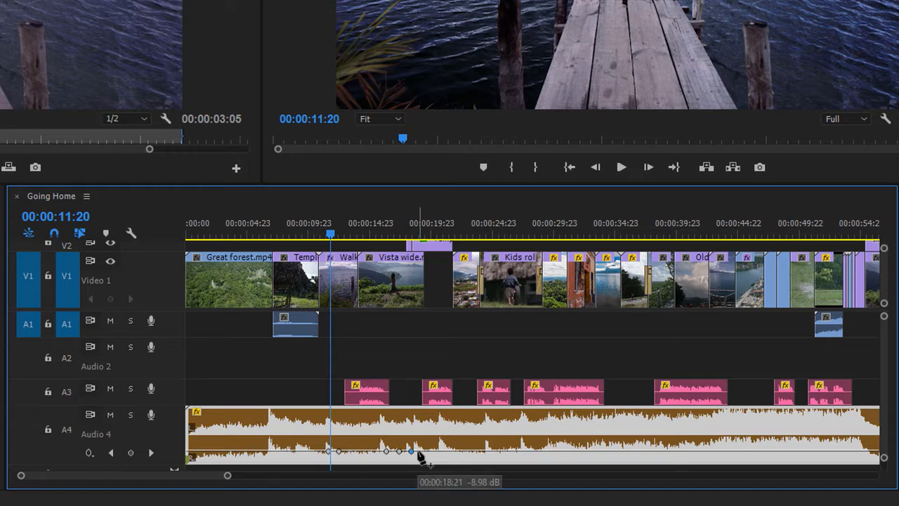
pyautogui.click(450, 451)
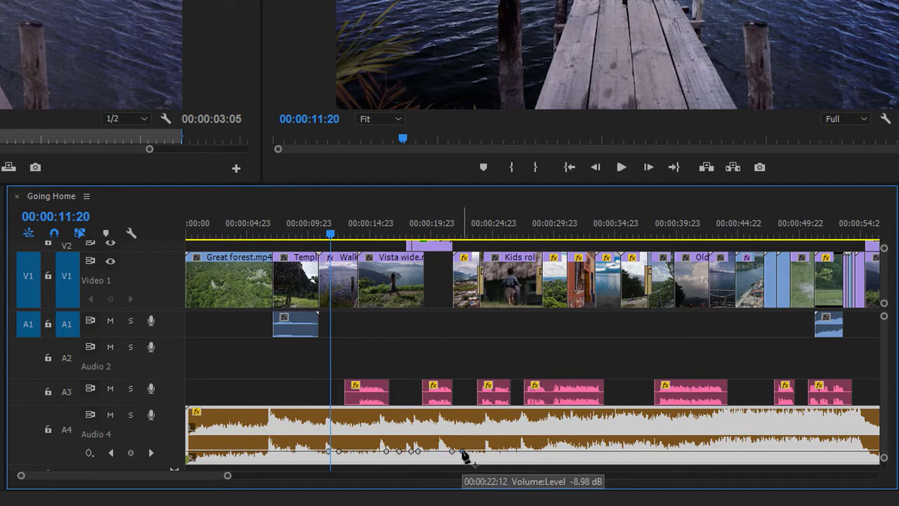
pyautogui.click(462, 451)
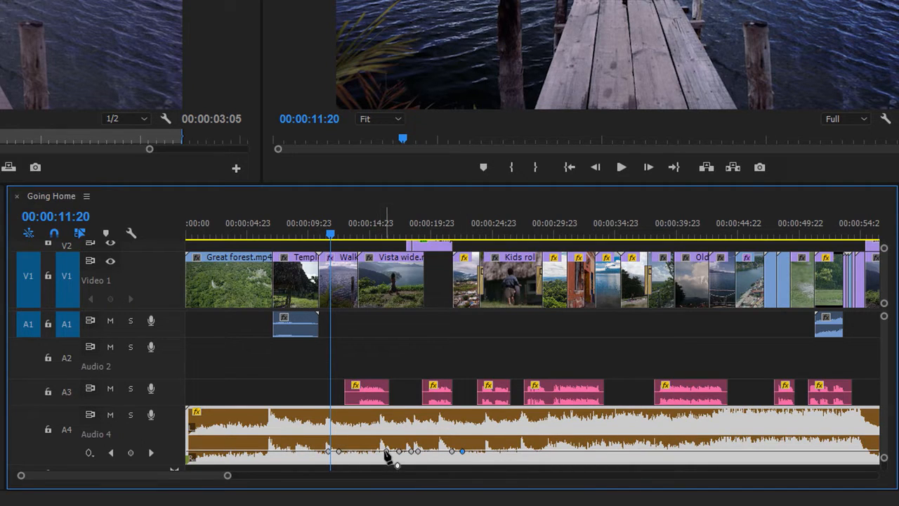
# - Lower the music's volume line between the inner keyframes beneath the first and second voice clips
pyautogui.moveTo(385, 451); pyautogui.dragTo(339, 457)
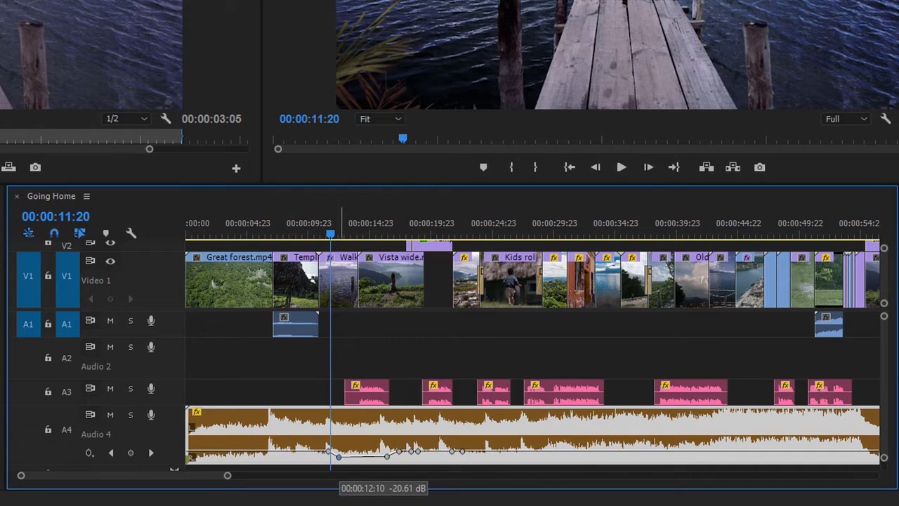
pyautogui.click(435, 456)
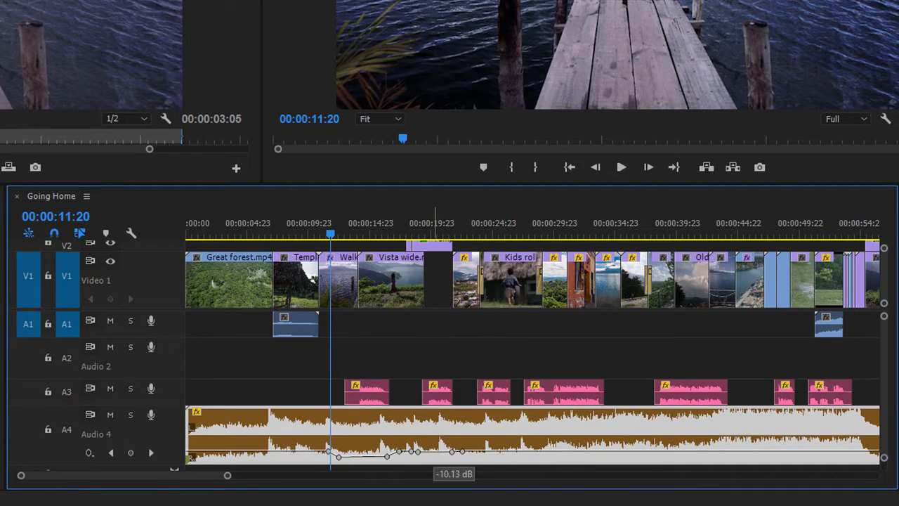
pyautogui.moveTo(436, 452); pyautogui.dragTo(435, 457)
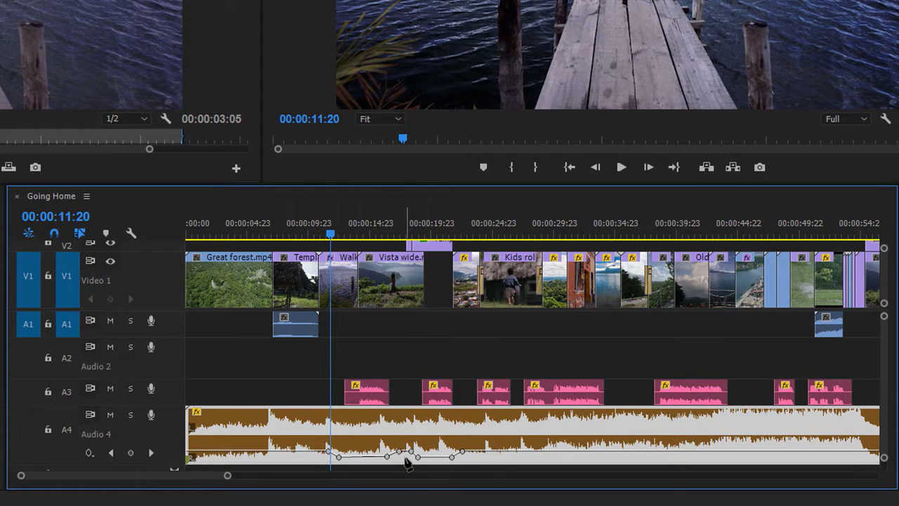
# - Move the music clip forward in time with the Selection tool to test its keyframes, and undo the move
pyautogui.click(4, 226)
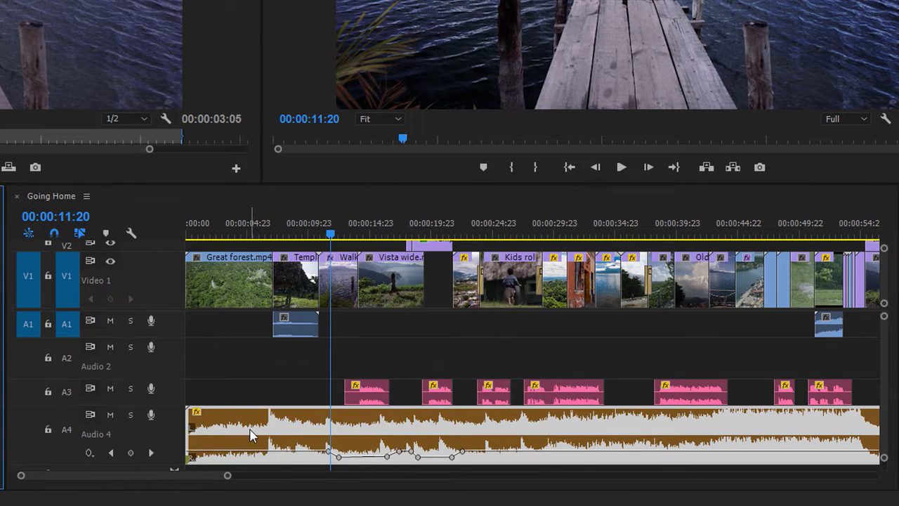
pyautogui.moveTo(251, 431); pyautogui.dragTo(320, 436)
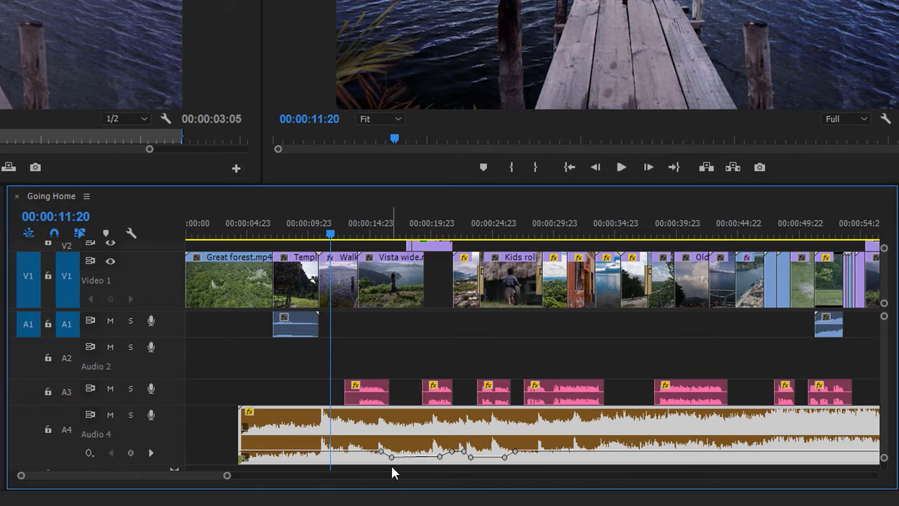
pyautogui.hotkey('ctrl', 'z')
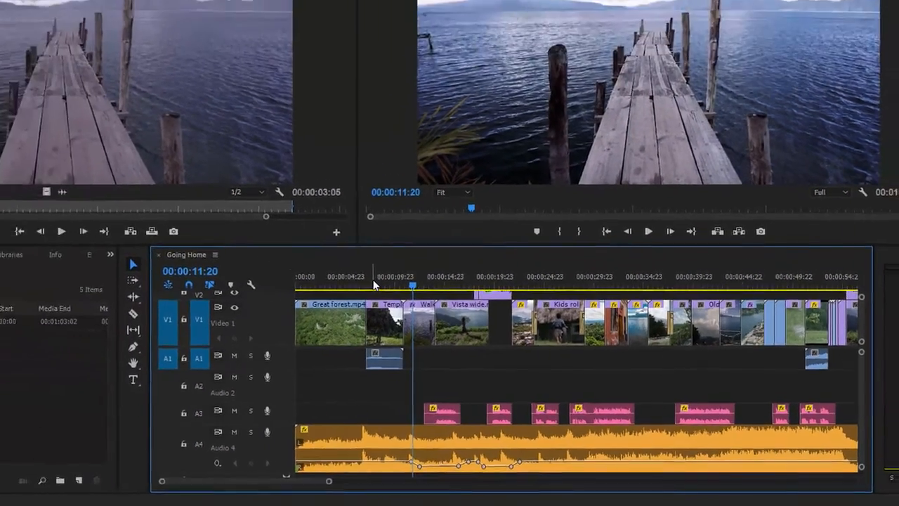
# - Place the playhead at 00:00:07:15 and turn on Write keyframes for Audio 4 in the Audio Clip Mixer
pyautogui.click(281, 232)
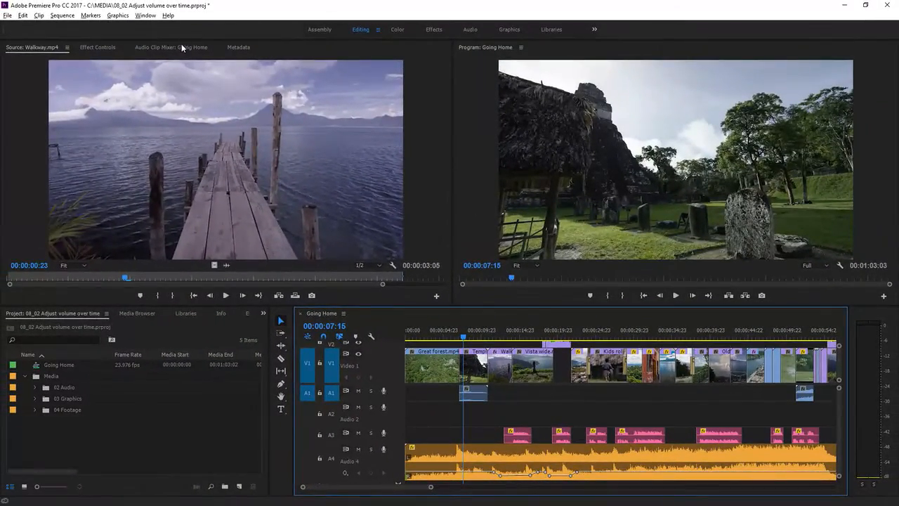
pyautogui.click(180, 44)
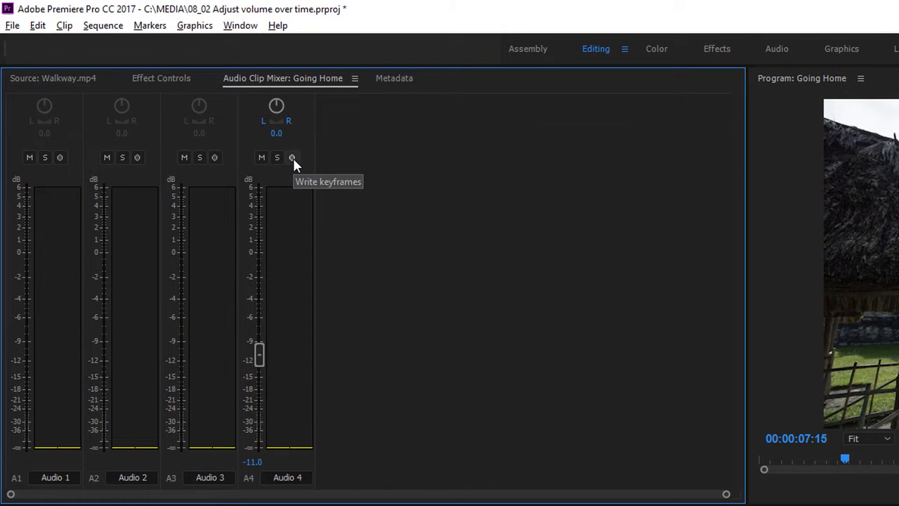
pyautogui.click(292, 157)
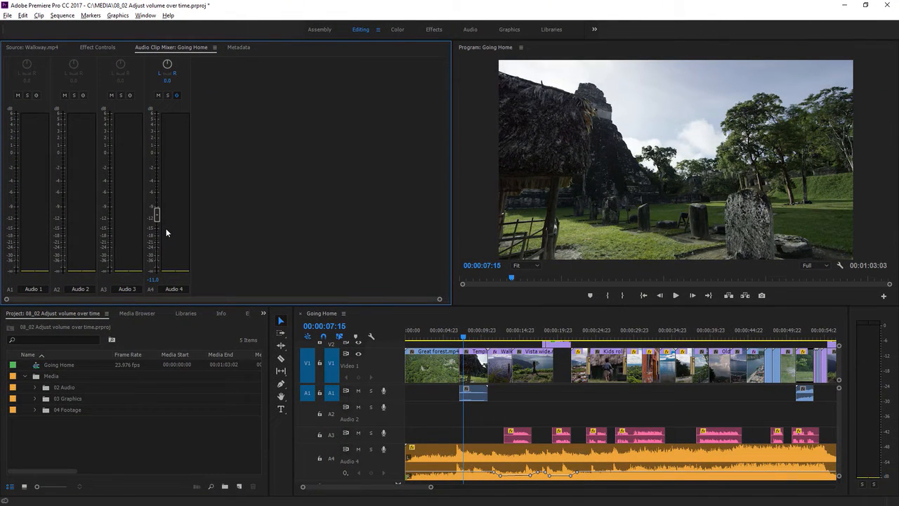
# - Record Audio 4 volume keyframes during playback, lowering the fader to about -15.6 dB under the voice and raising it to about -5.6 dB in the gap
pyautogui.press('space')
pyautogui.moveTo(168, 215); pyautogui.dragTo(157, 231)
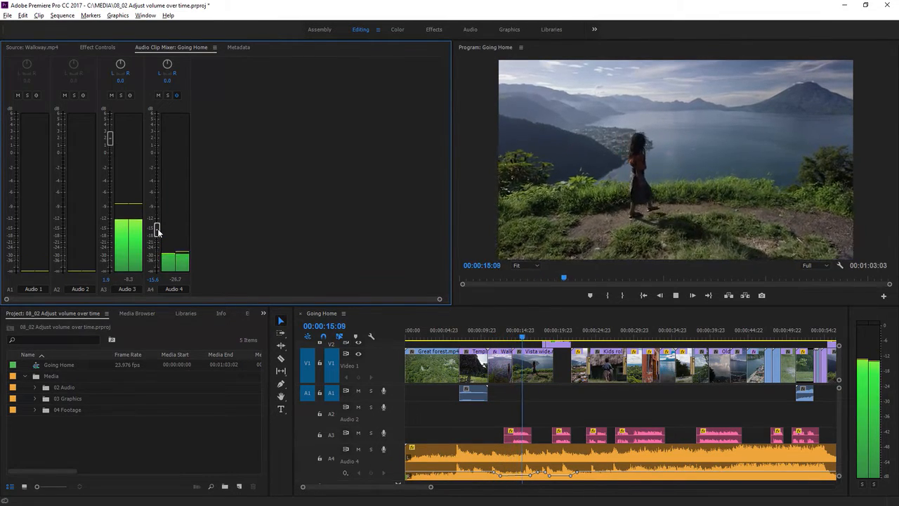
pyautogui.moveTo(158, 231); pyautogui.dragTo(164, 194)
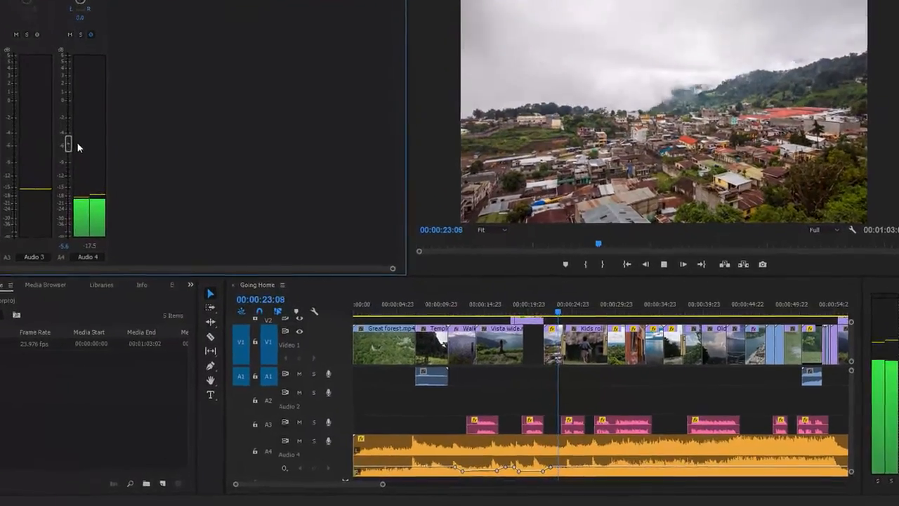
pyautogui.press('space')
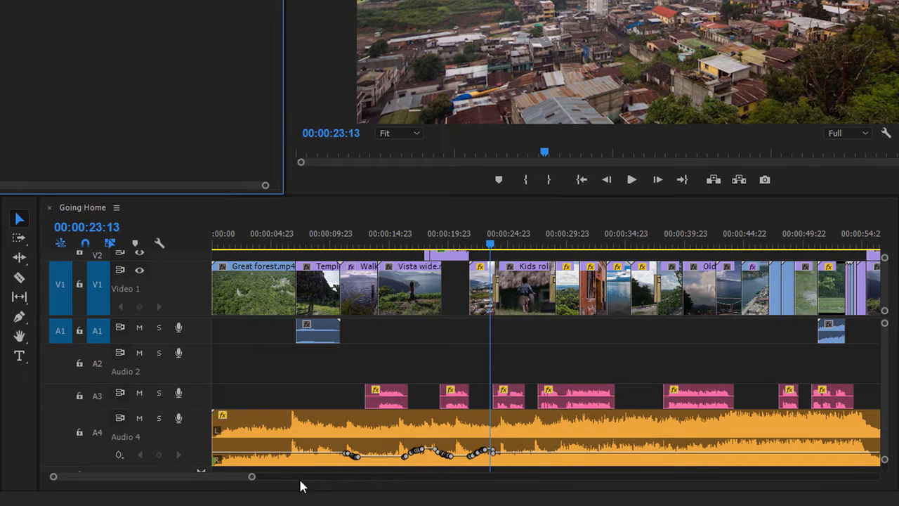
# - Raise one recorded volume keyframe on the music clip below the start of Fog Timelapse.mp4 and shift it slightly forward in time
pyautogui.moveTo(251, 477); pyautogui.dragTo(196, 486)
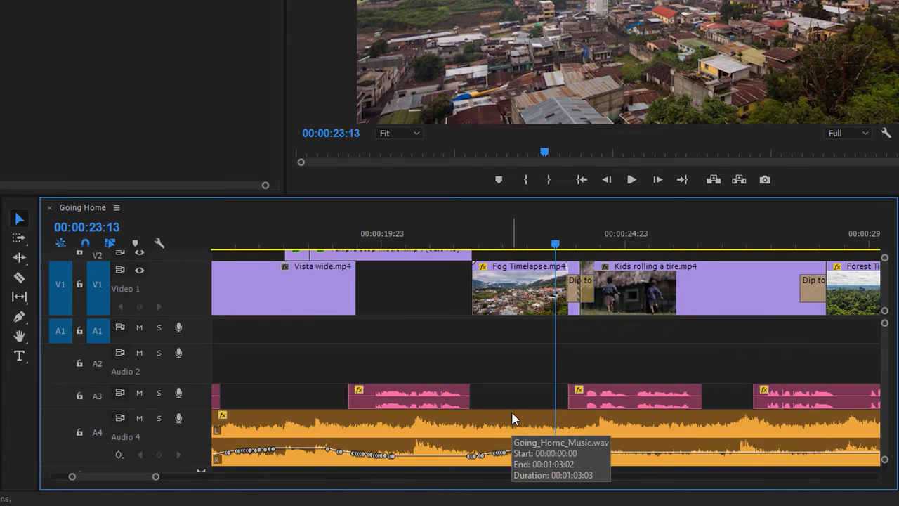
pyautogui.click(482, 455)
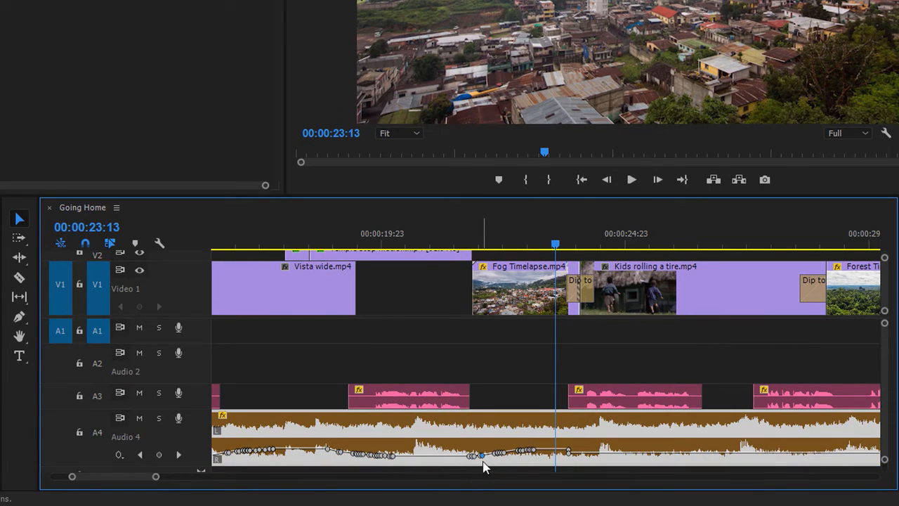
pyautogui.moveTo(482, 455); pyautogui.dragTo(487, 452)
# - Delete the group of recorded music keyframes beneath Fog Timelapse.mp4 by enclosing them with the Pen tool, and return to the Selection tool
pyautogui.click(19, 316)
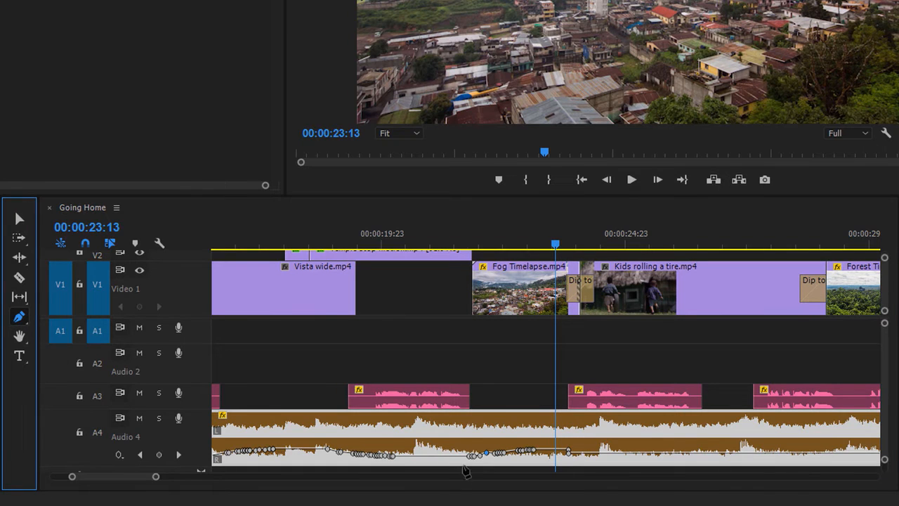
pyautogui.moveTo(455, 425); pyautogui.dragTo(531, 453)
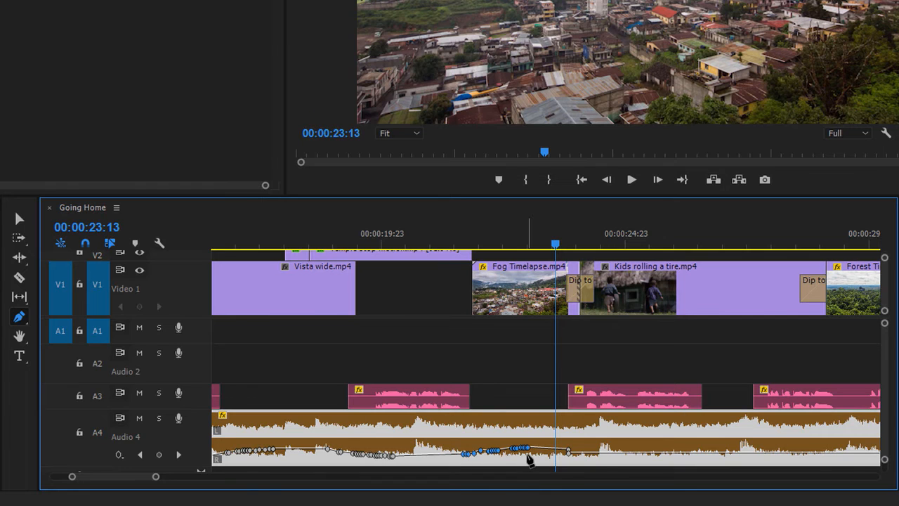
pyautogui.press('Delete')
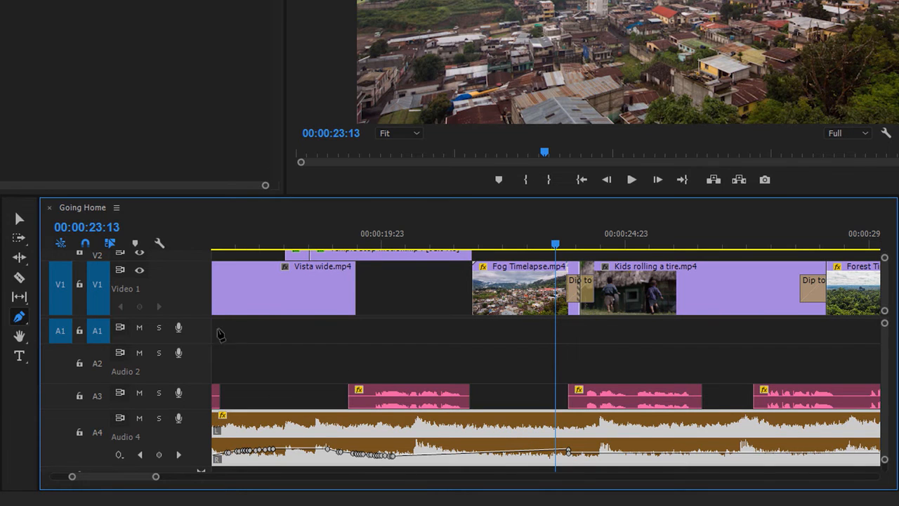
pyautogui.click(20, 220)
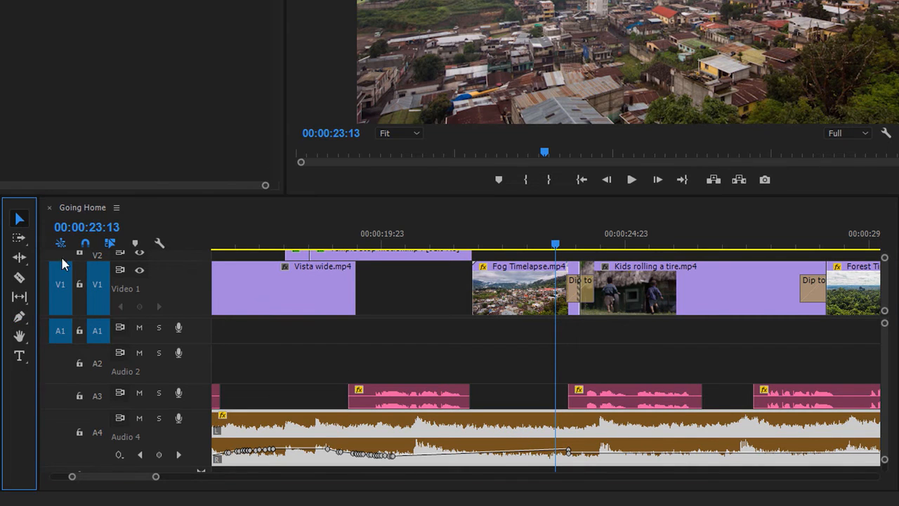